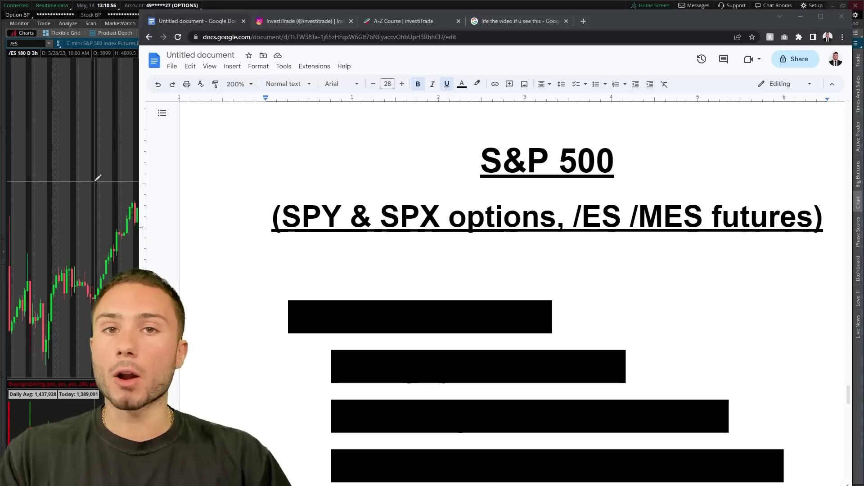
Scroll through the Instagram profile's trading-lesson posts, then bring the /ES chart full screen
click(327, 27)
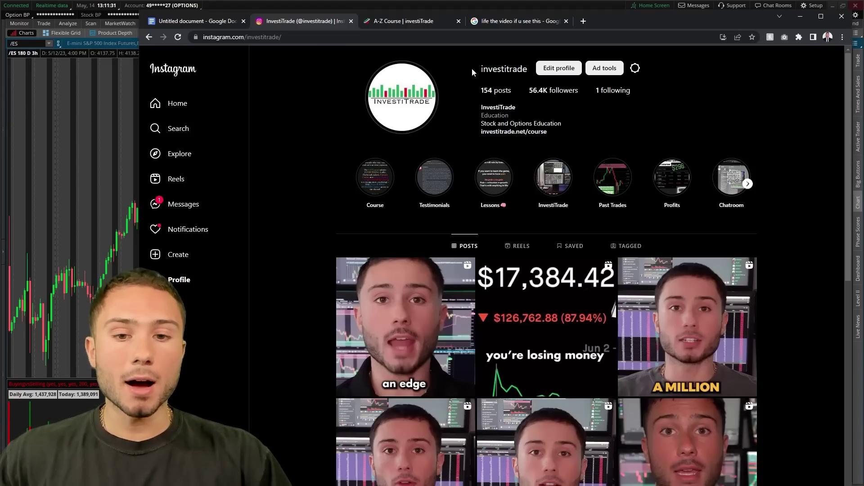
scroll(762, 89, down, 10)
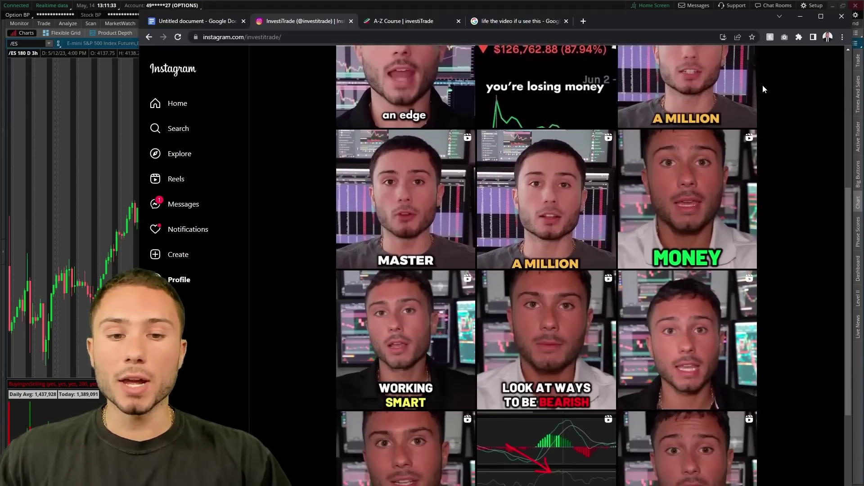
scroll(762, 89, down, 12)
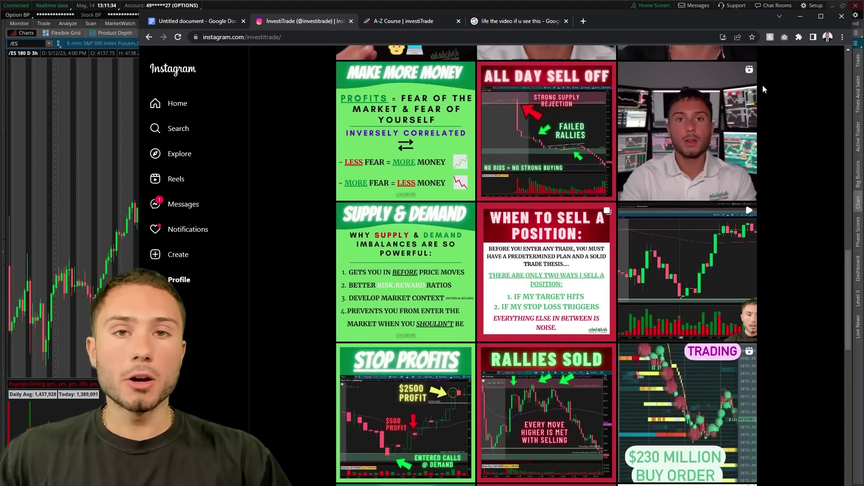
scroll(762, 89, down, 7)
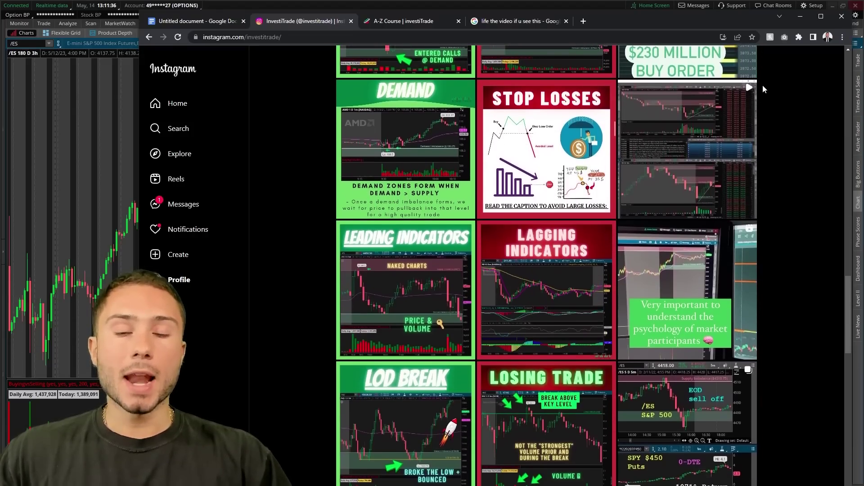
scroll(763, 87, down, 3)
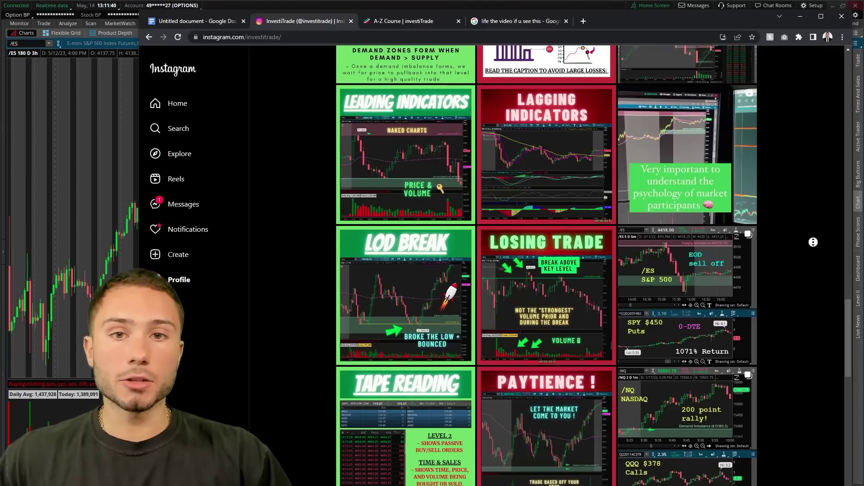
scroll(779, 53, up, 20)
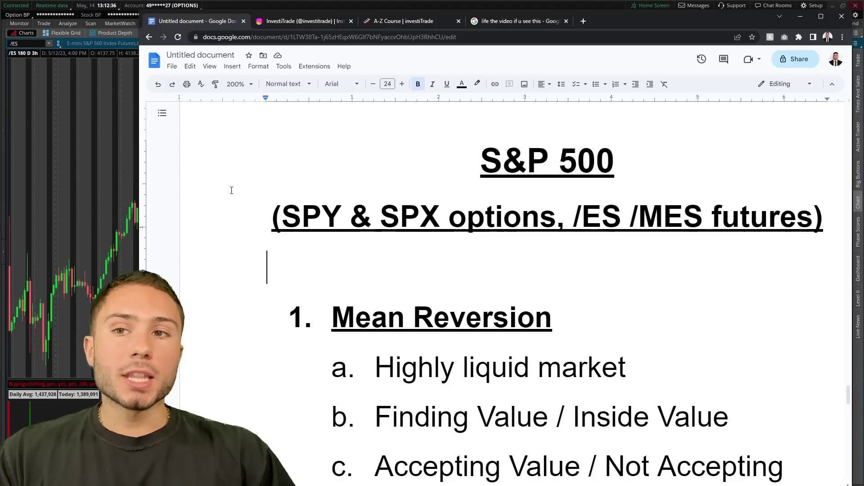
click(114, 137)
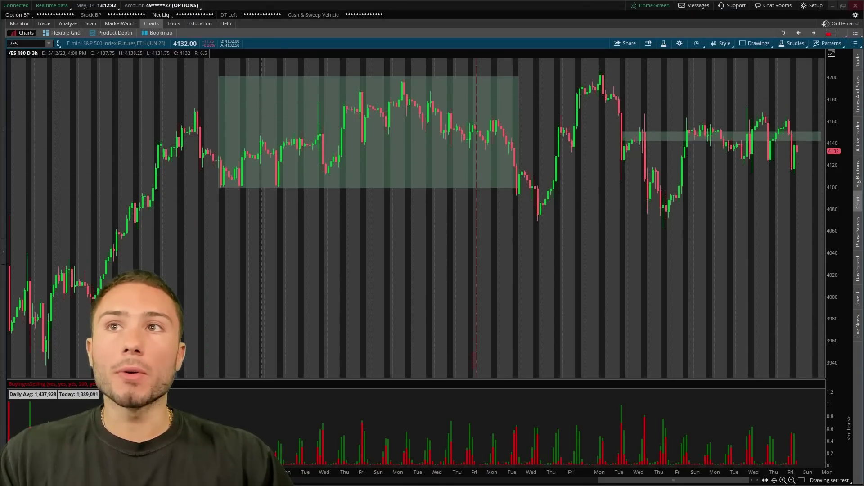
key(alt+Tab)
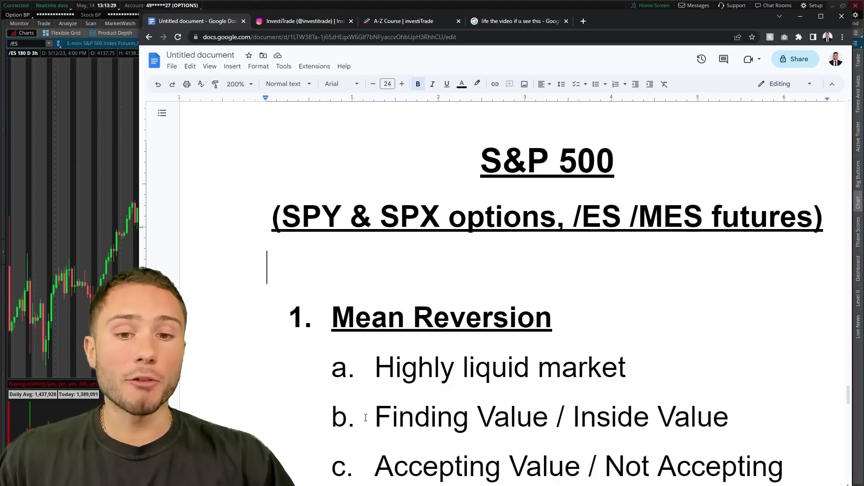
drag(374, 417, 549, 423)
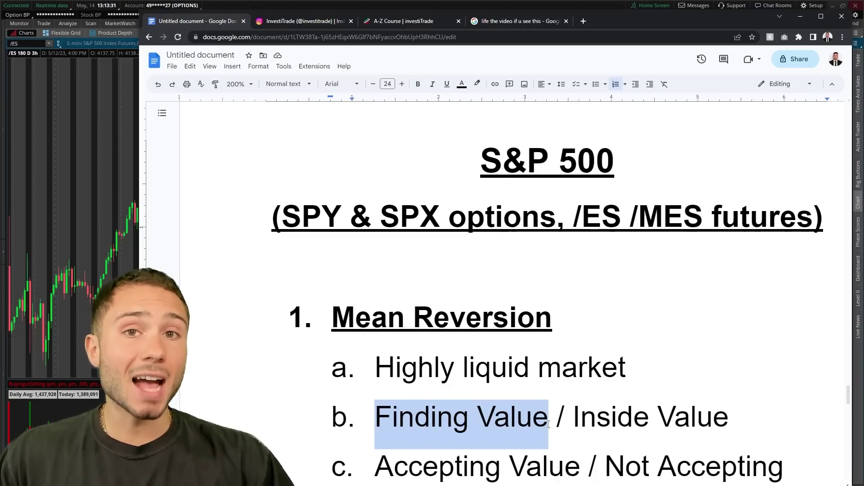
click(89, 127)
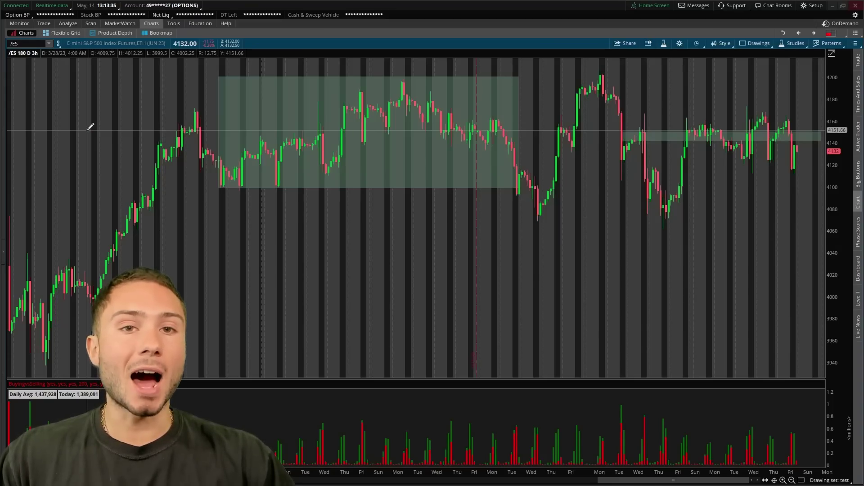
Pan and zoom the /ES chart onto the April range box, then highlight 'Finding Value' in the outline
drag(140, 135, 211, 141)
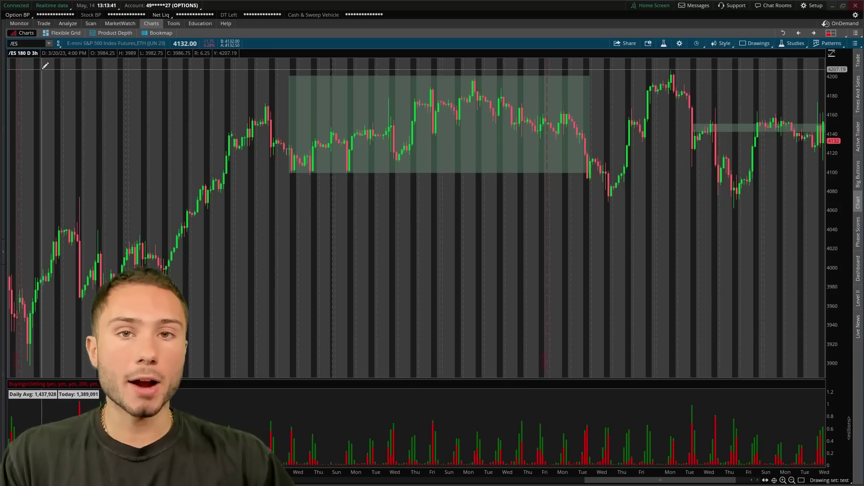
click(35, 44)
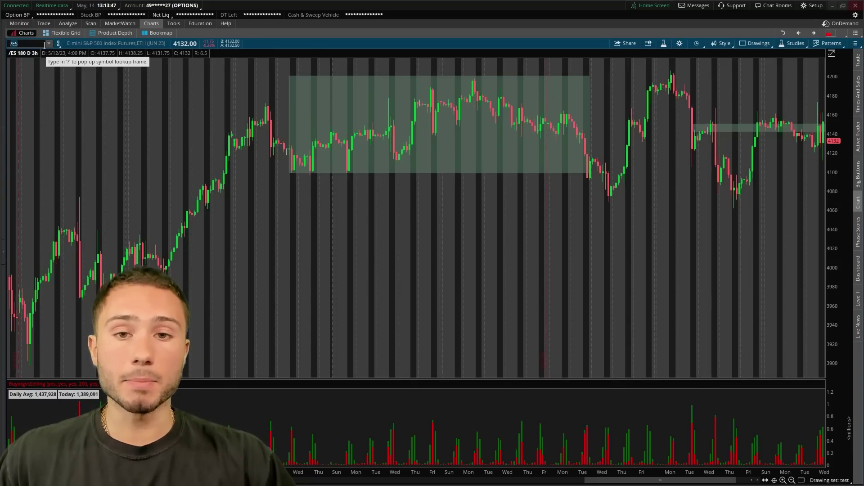
scroll(384, 148, up, 2)
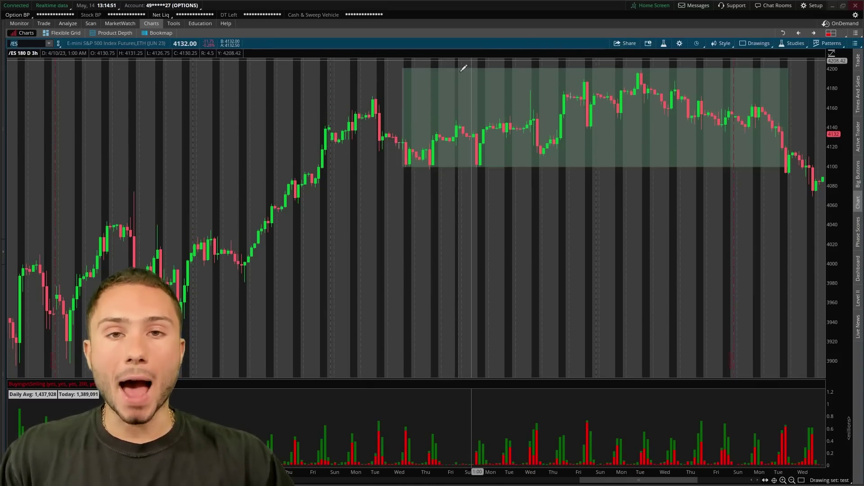
scroll(684, 150, up, 2)
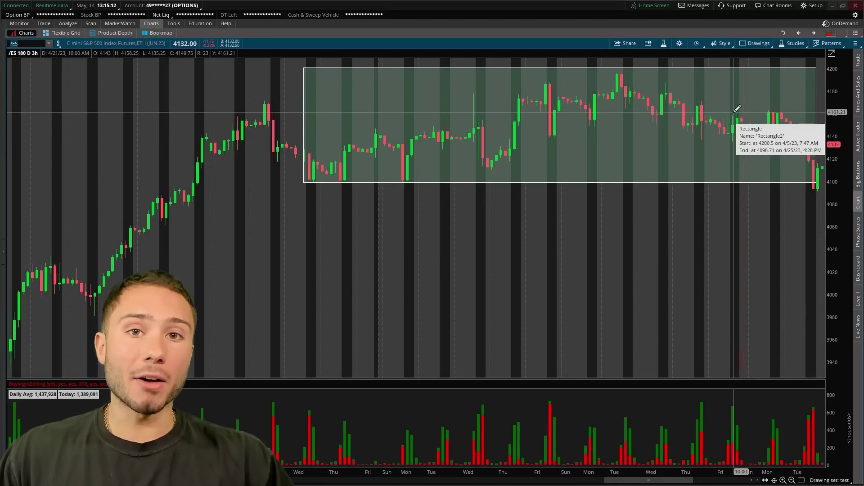
drag(556, 424, 374, 423)
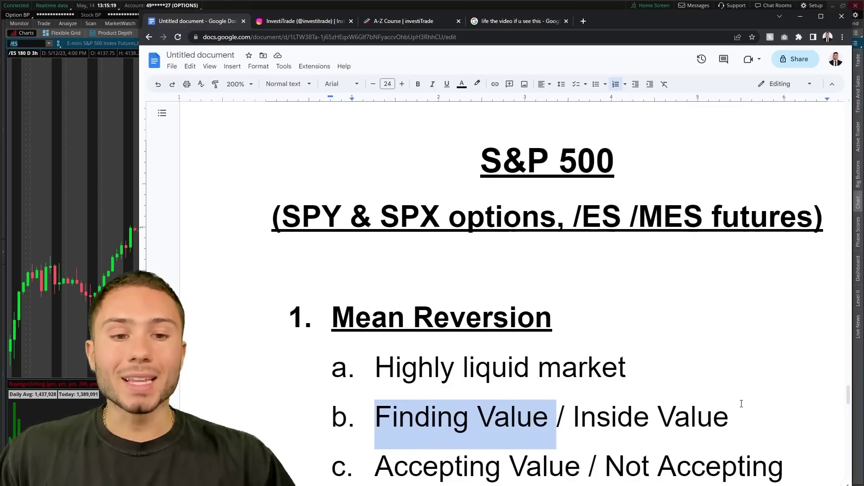
Highlight 'Inside Value' and 'Accepting Value' in the outline, then bring the /ES chart back in front
click(731, 417)
drag(731, 417, 580, 435)
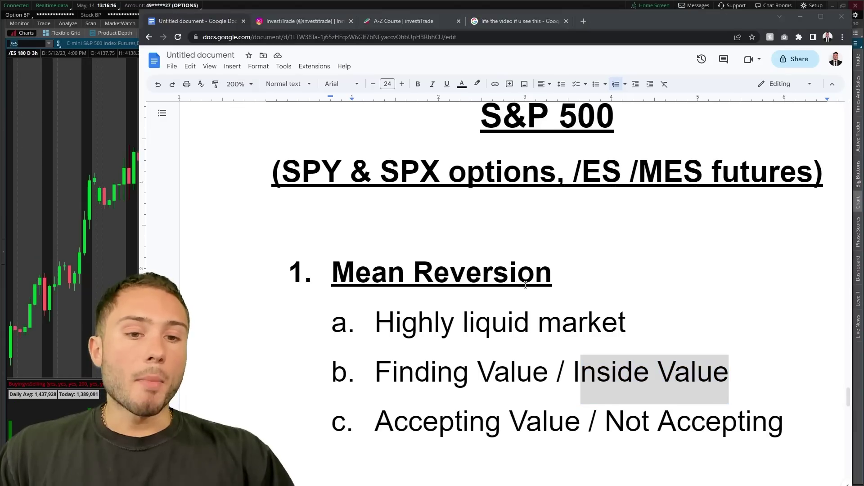
click(503, 420)
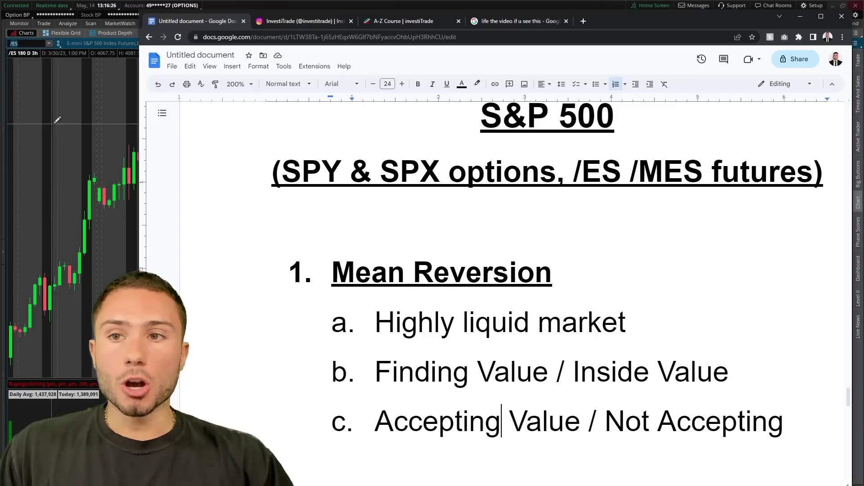
click(88, 111)
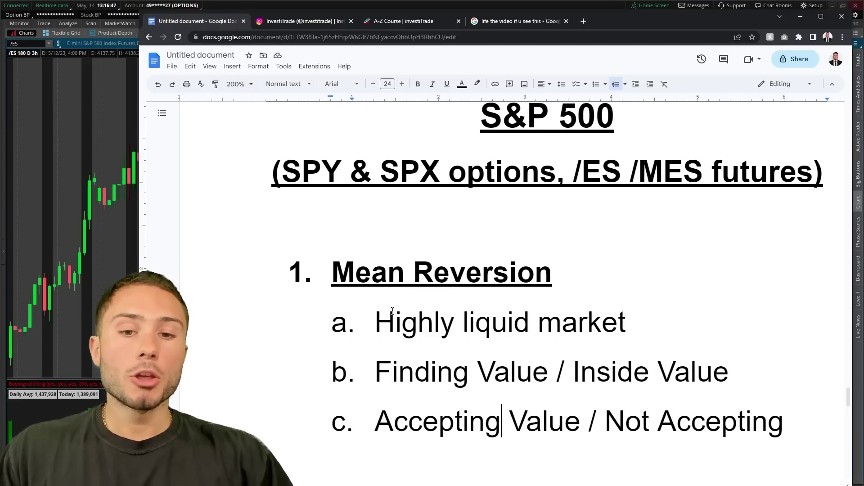
drag(376, 419, 578, 430)
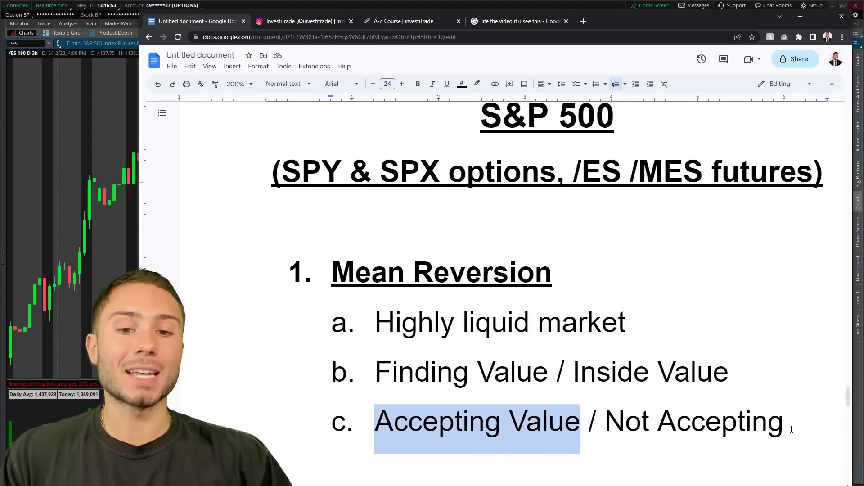
click(290, 8)
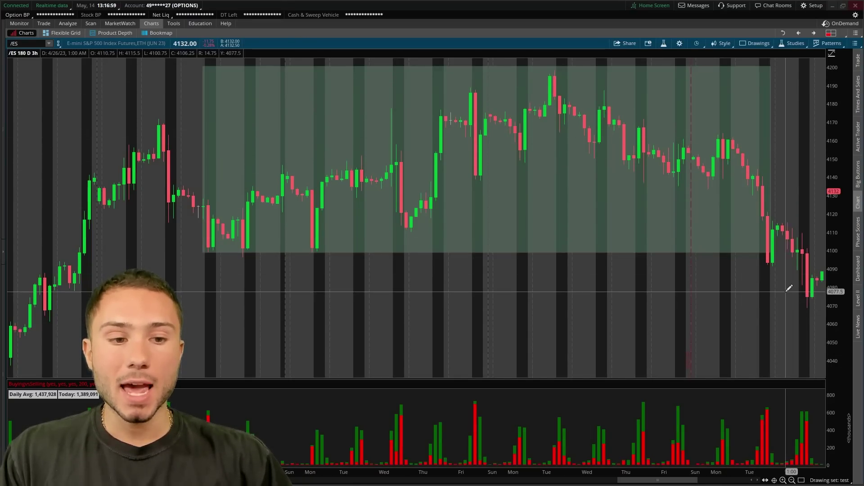
Draw a small shaded box around the /ES dip near 4065–4092 below the big range
scroll(787, 264, down, 2)
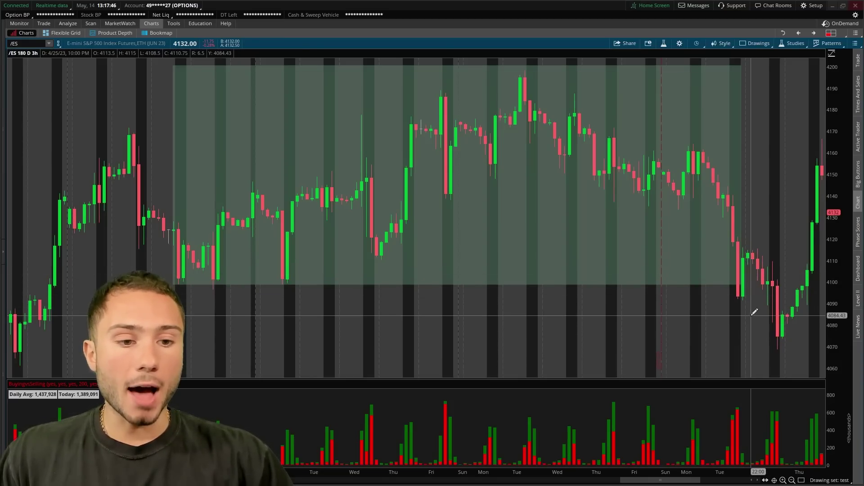
drag(747, 298, 815, 356)
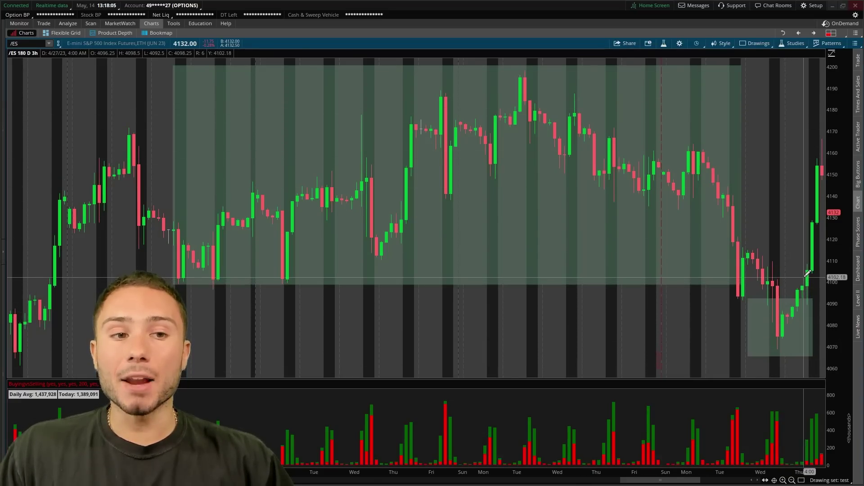
Zoom the /ES chart in horizontally to see the range box and dip beneath it up close
scroll(806, 279, up, 2)
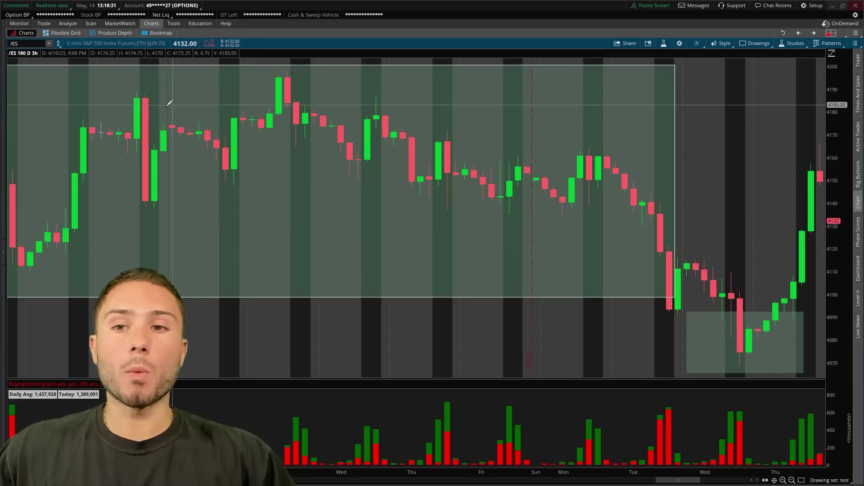
Box the rally's top near 4200 on the /ES chart, discarding a trial box, then return to Docs
drag(66, 109, 680, 229)
key(ctrl+z)
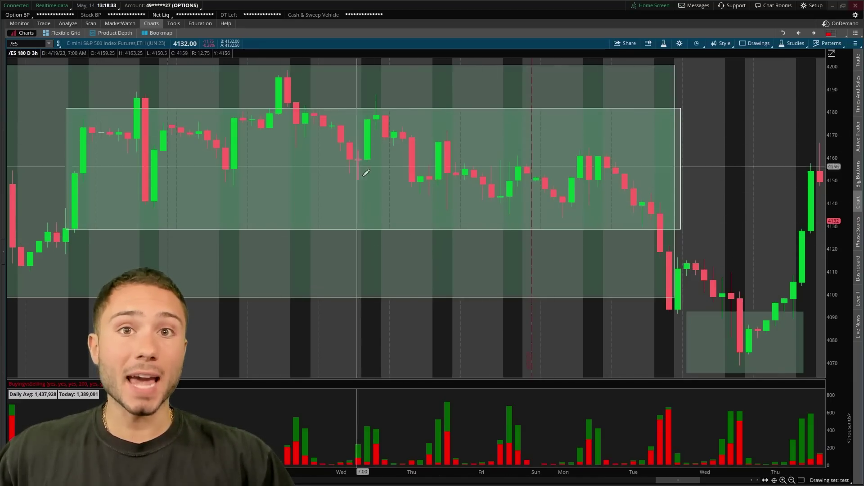
scroll(420, 188, down, 3)
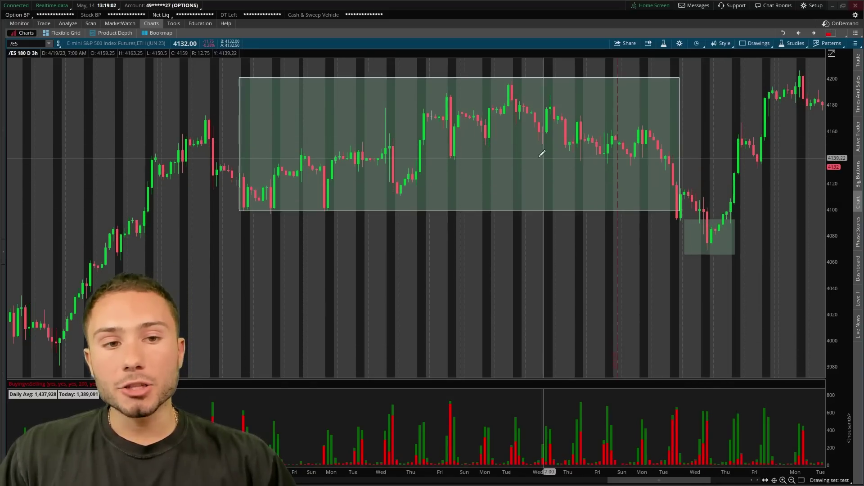
scroll(783, 207, up, 3)
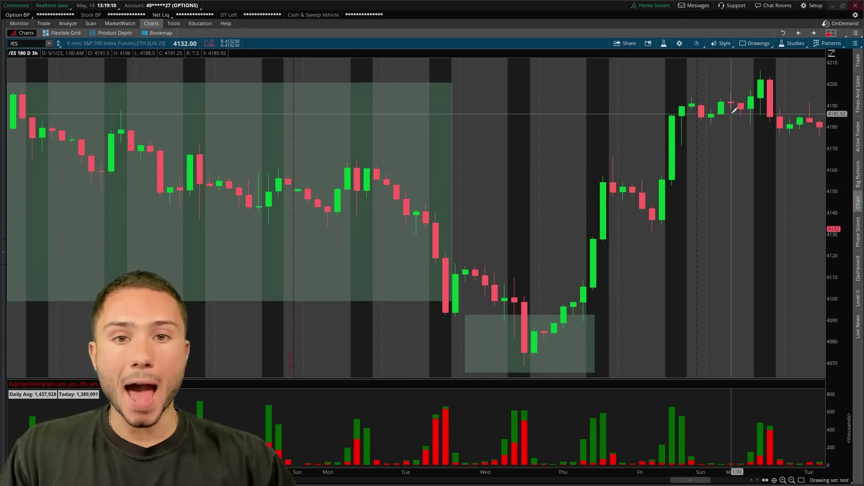
scroll(429, 226, down, 5)
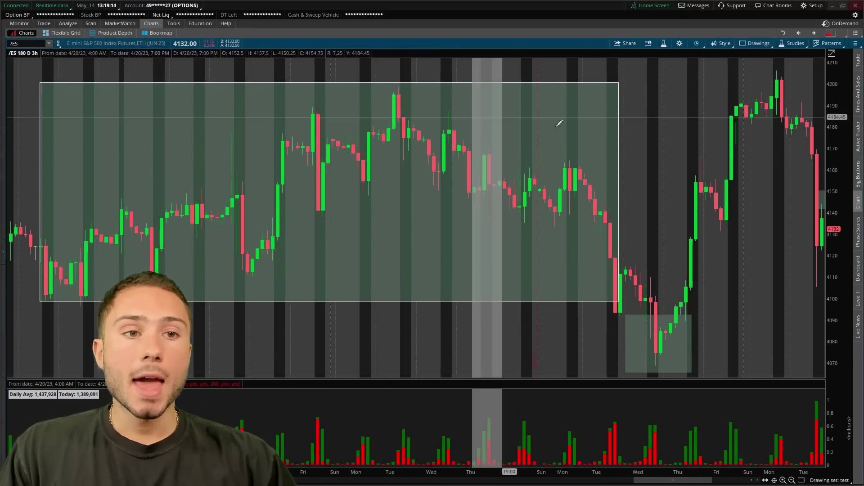
scroll(560, 122, up, 3)
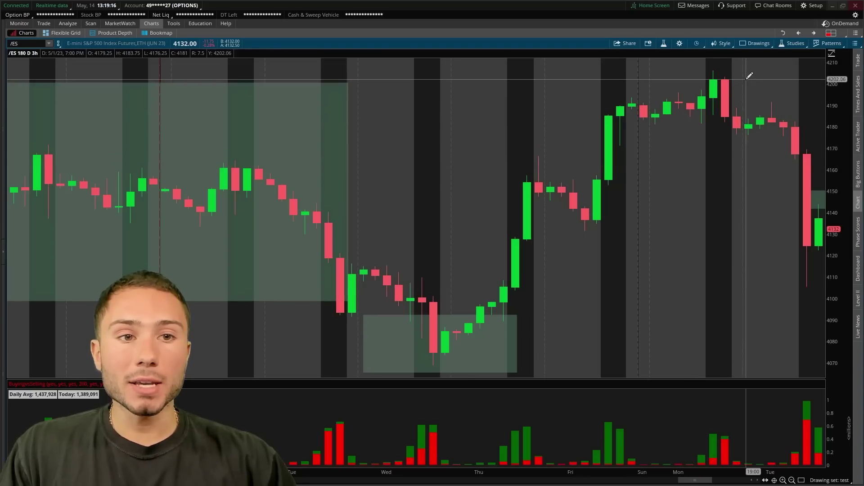
drag(693, 63, 751, 91)
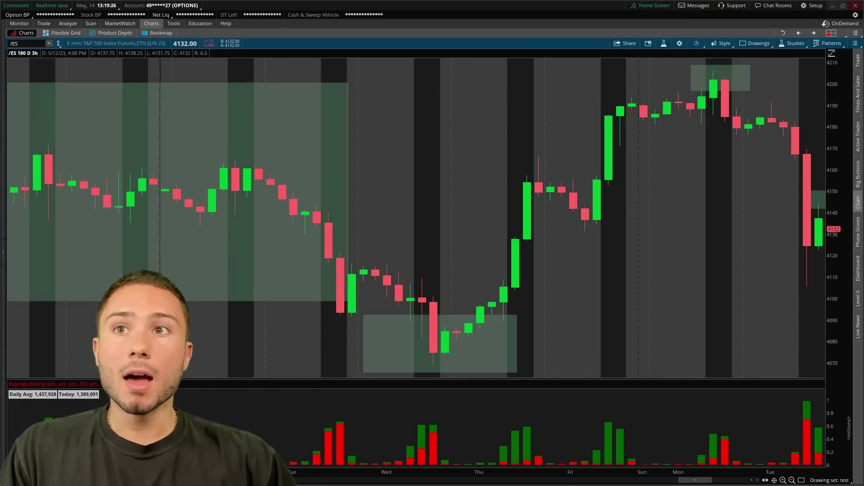
key(alt+Tab)
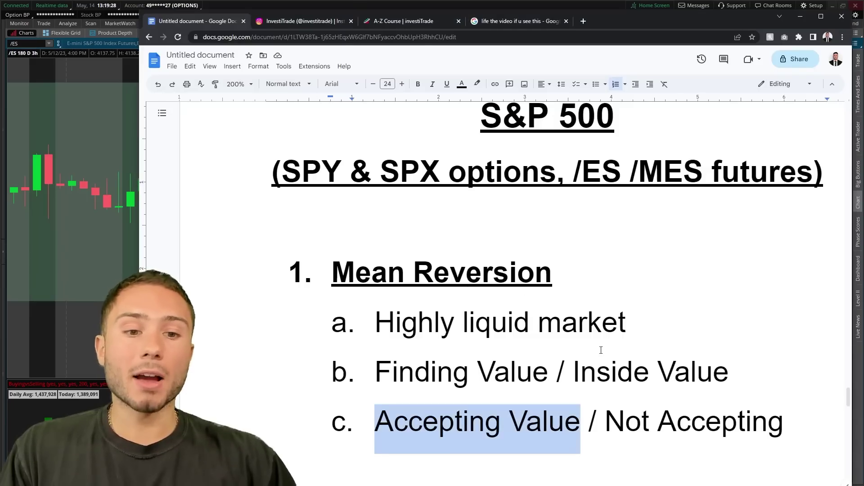
Highlight 'Not Accepting' in item c of the outline
click(795, 429)
drag(795, 429, 607, 419)
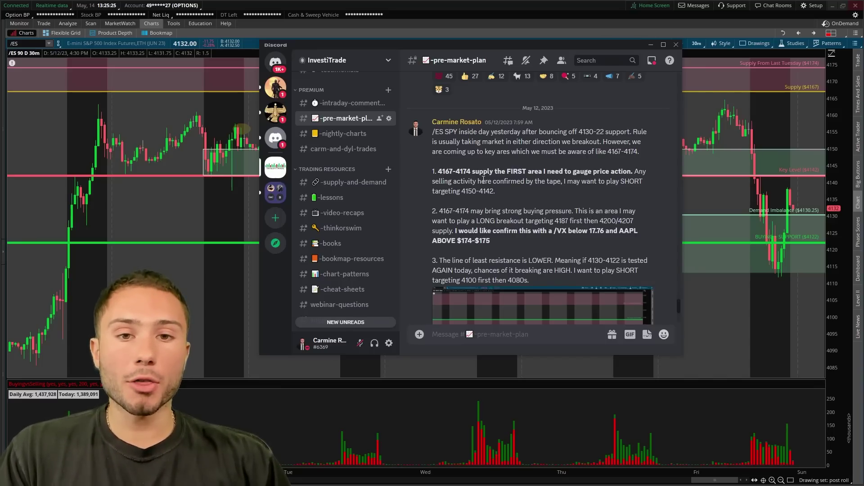
Highlight the 4167-4174, 4150-4142 and 4130-4122 levels in the Discord pre-market plan
drag(437, 172, 497, 173)
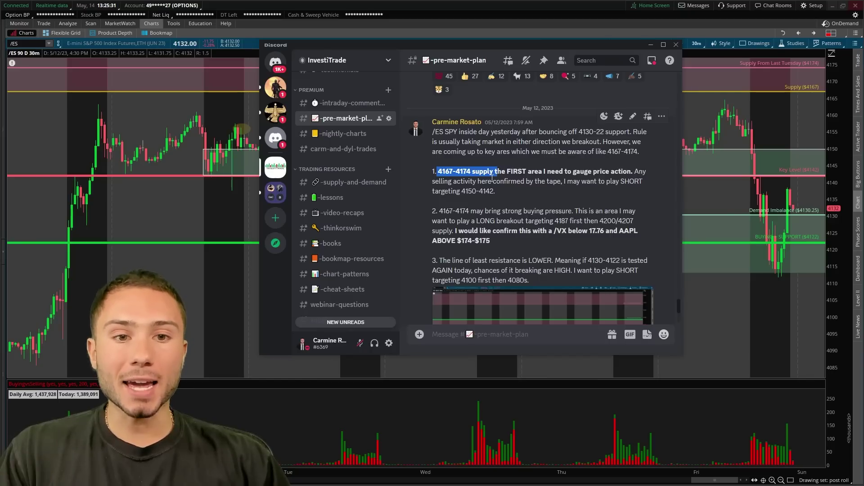
drag(495, 192, 466, 192)
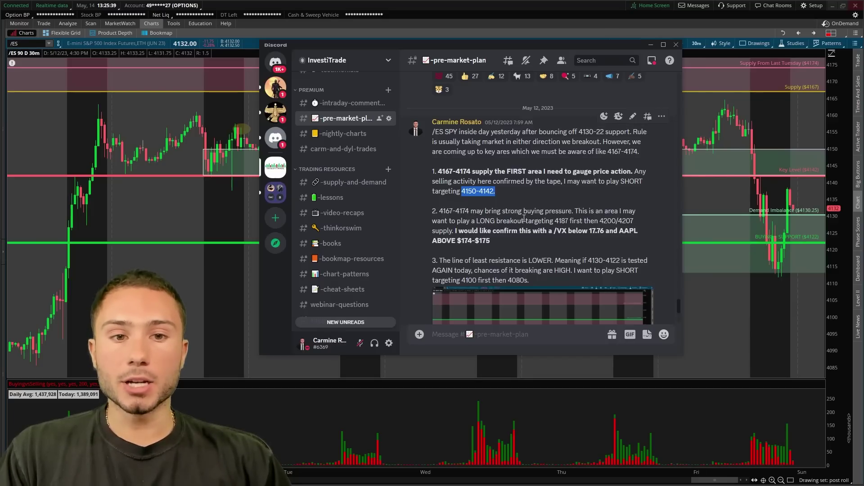
click(580, 256)
drag(587, 260, 618, 262)
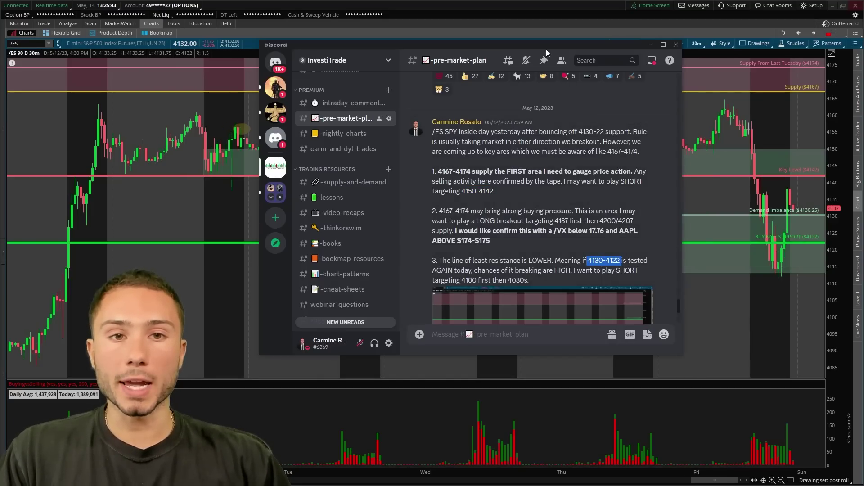
Set Discord aside and highlight the Bigger Picture Context heading and 'Trend continuation' in the outline
drag(554, 48, 642, 106)
key(alt+Tab)
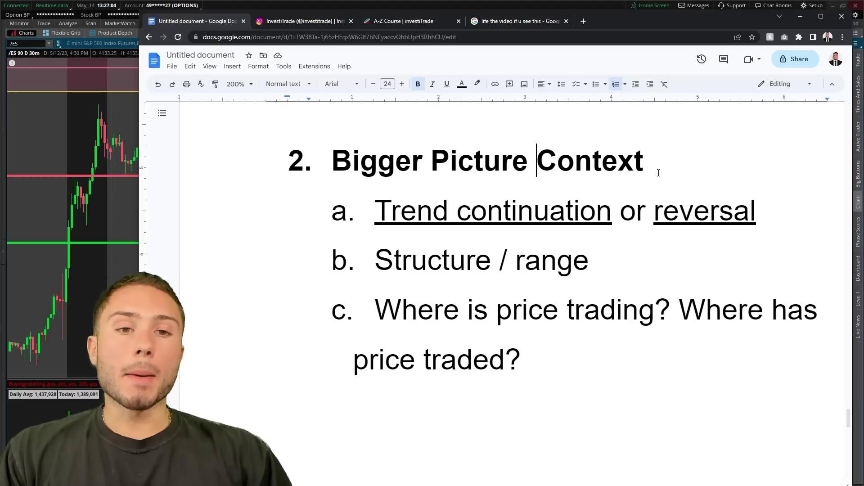
drag(659, 173, 333, 165)
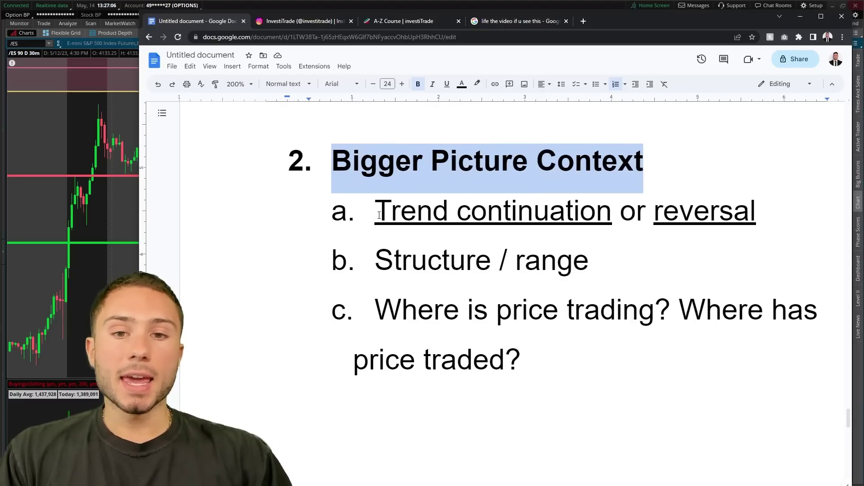
drag(378, 214, 613, 216)
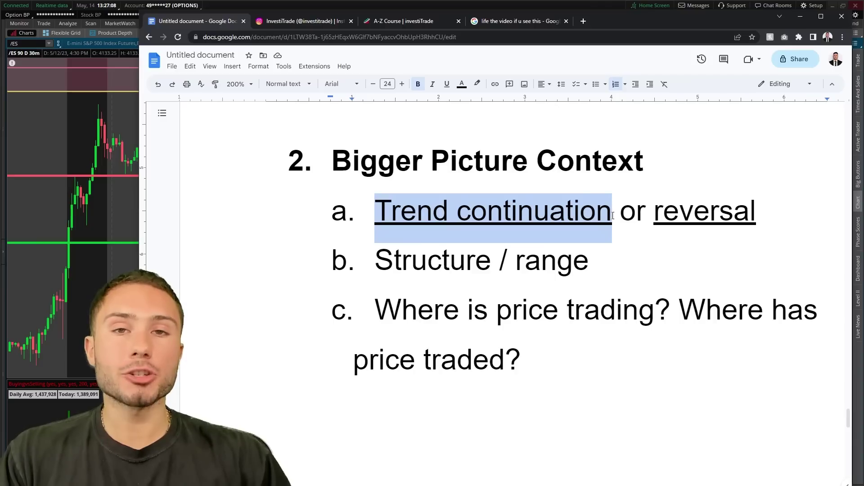